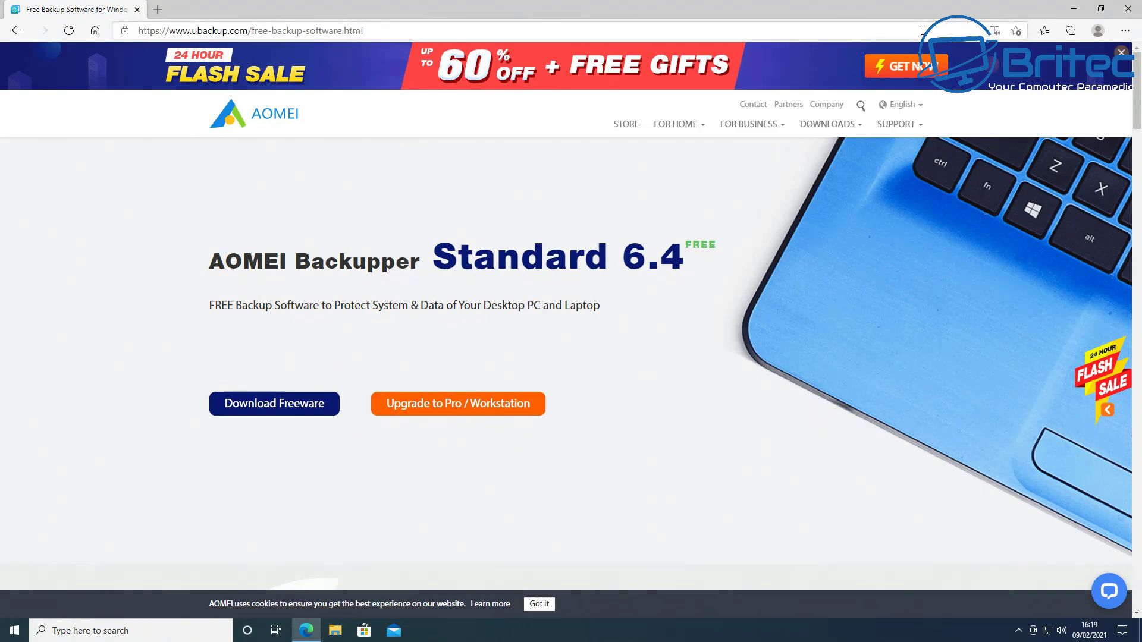
- Download AOMEIBackupperStd.exe from AOMEI's freeware page in Edge and run it
left_click(288, 408)
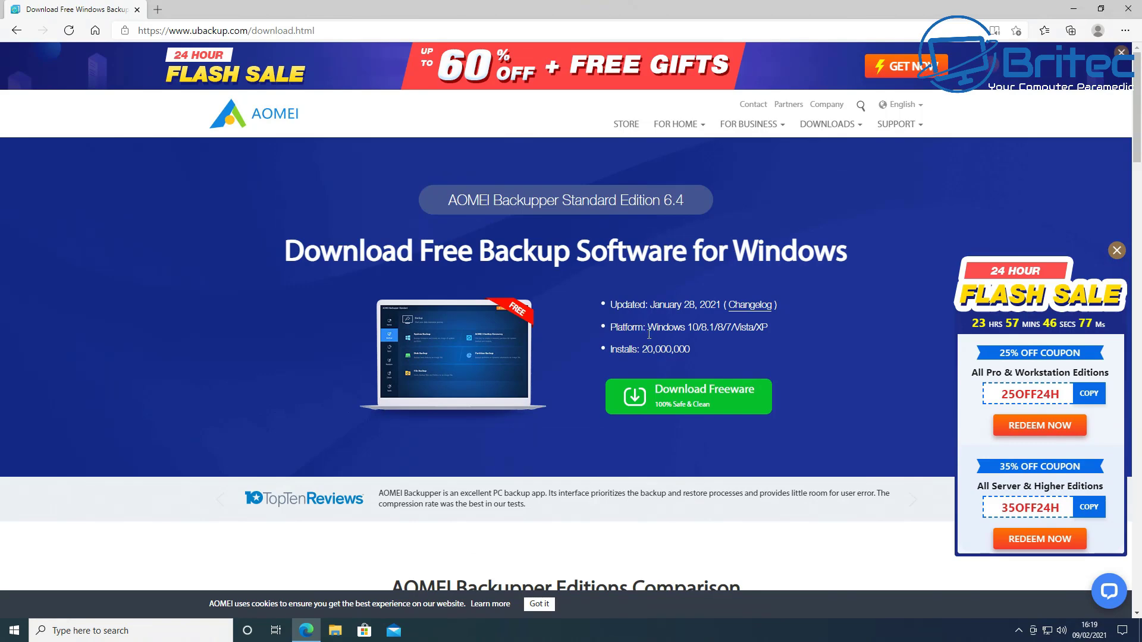
left_click(662, 389)
left_click(571, 341)
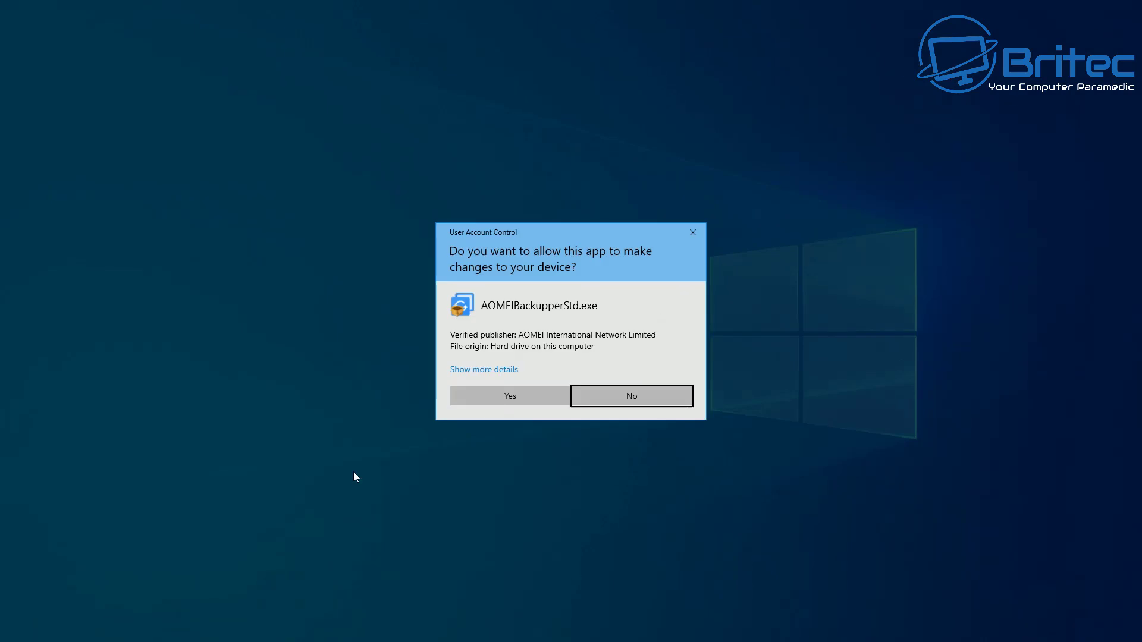
- Allow the installer, close Edge, pick English, skip the Pro trial, install and launch AOMEI Backupper Standard
left_click(498, 399)
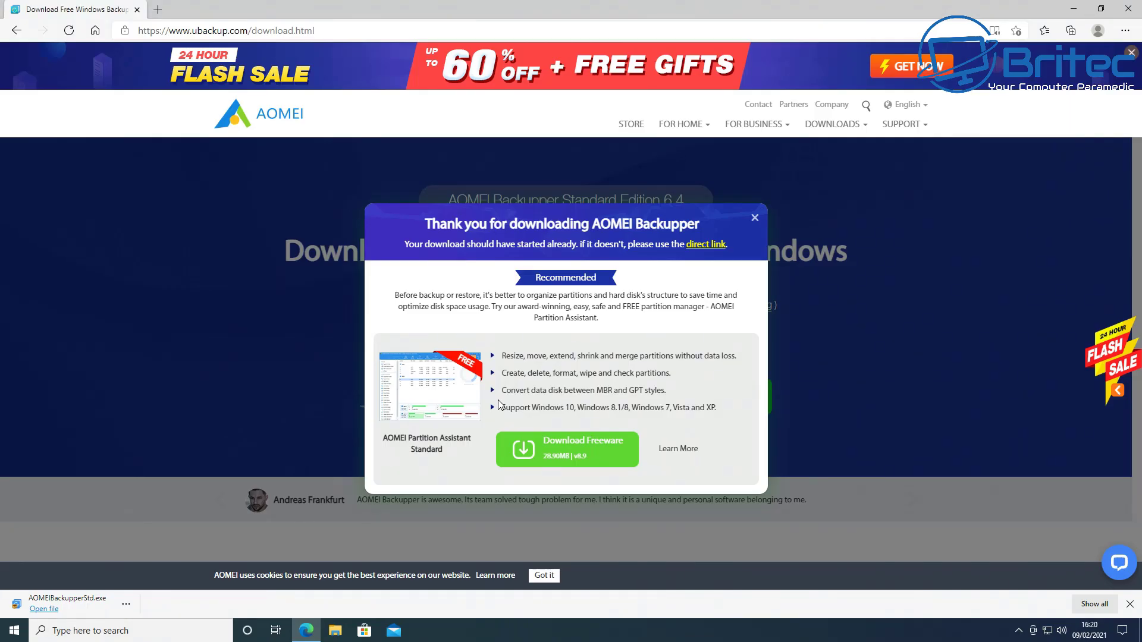
left_click(1134, 13)
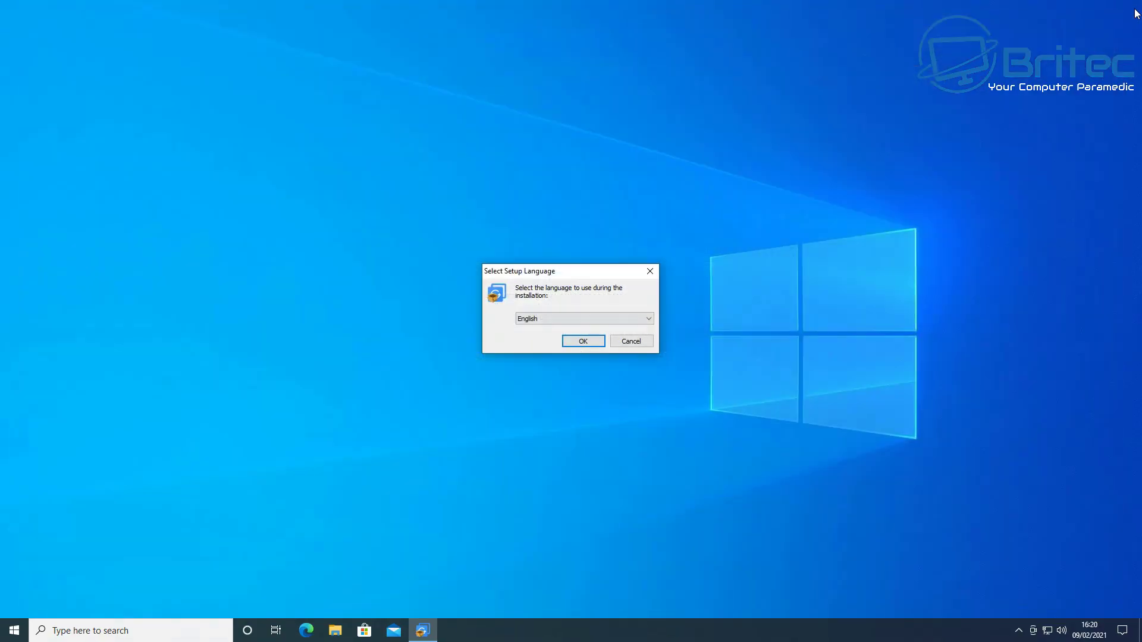
left_click(582, 342)
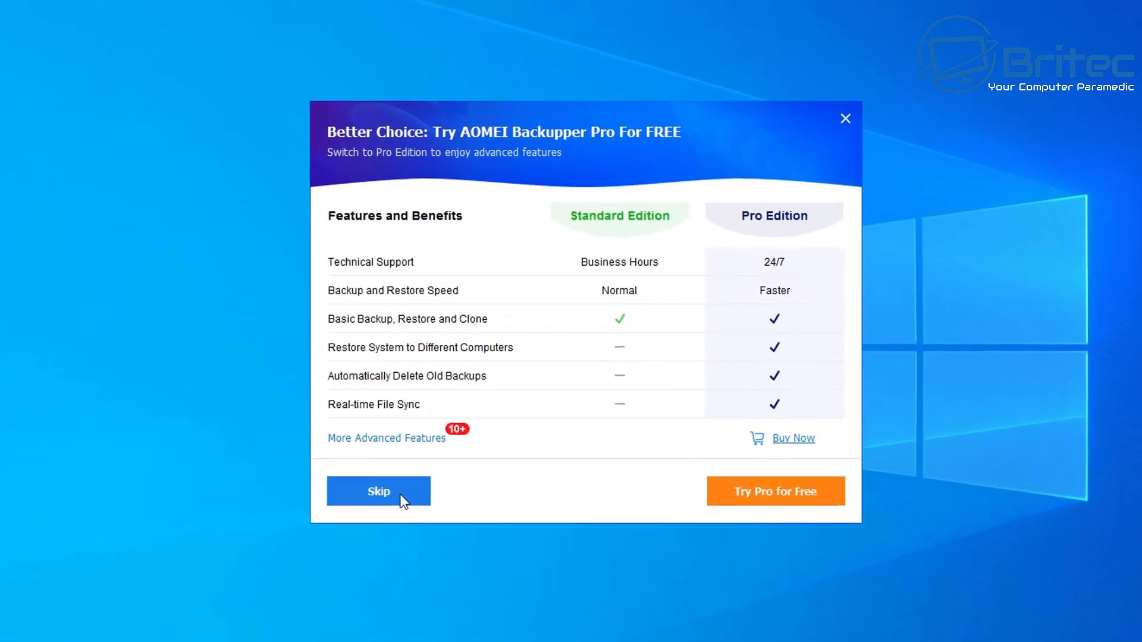
left_click(402, 502)
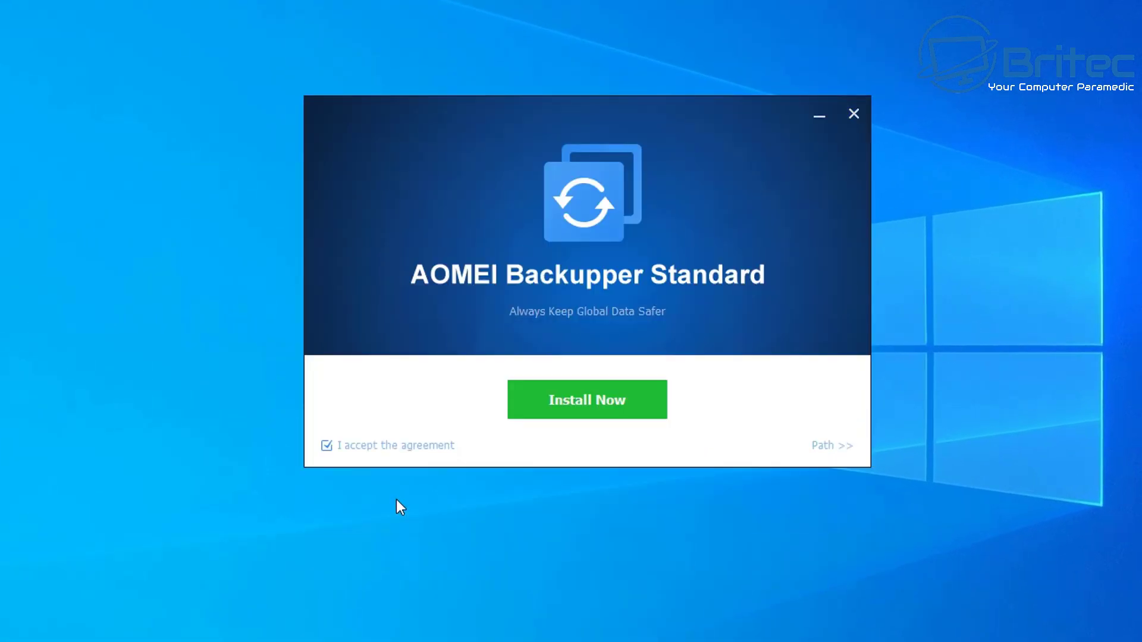
left_click(562, 409)
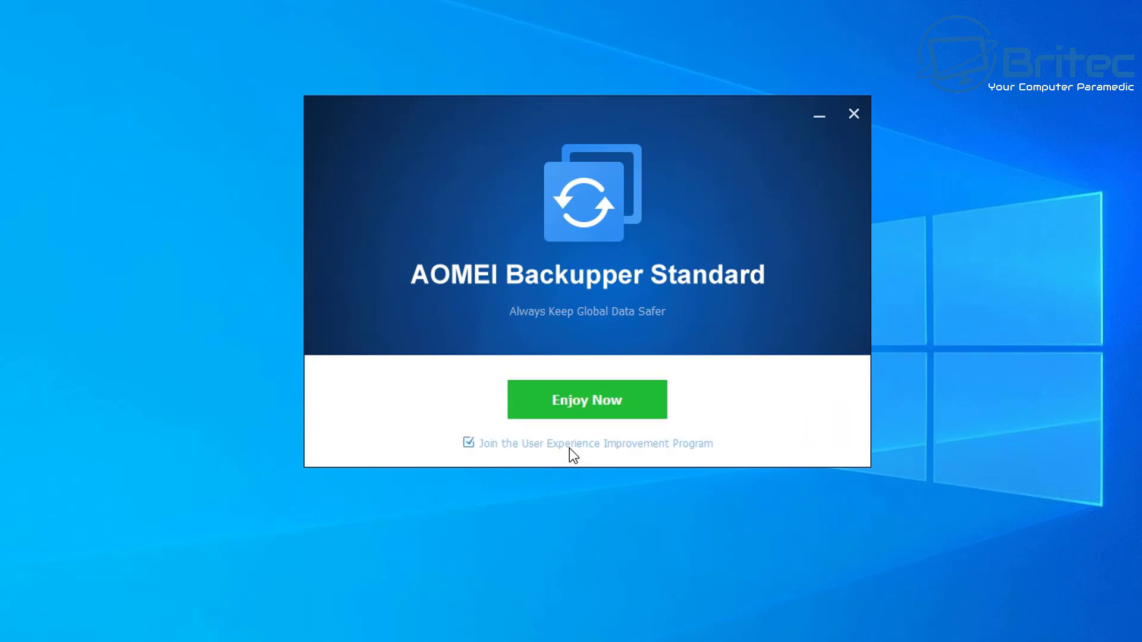
left_click(567, 403)
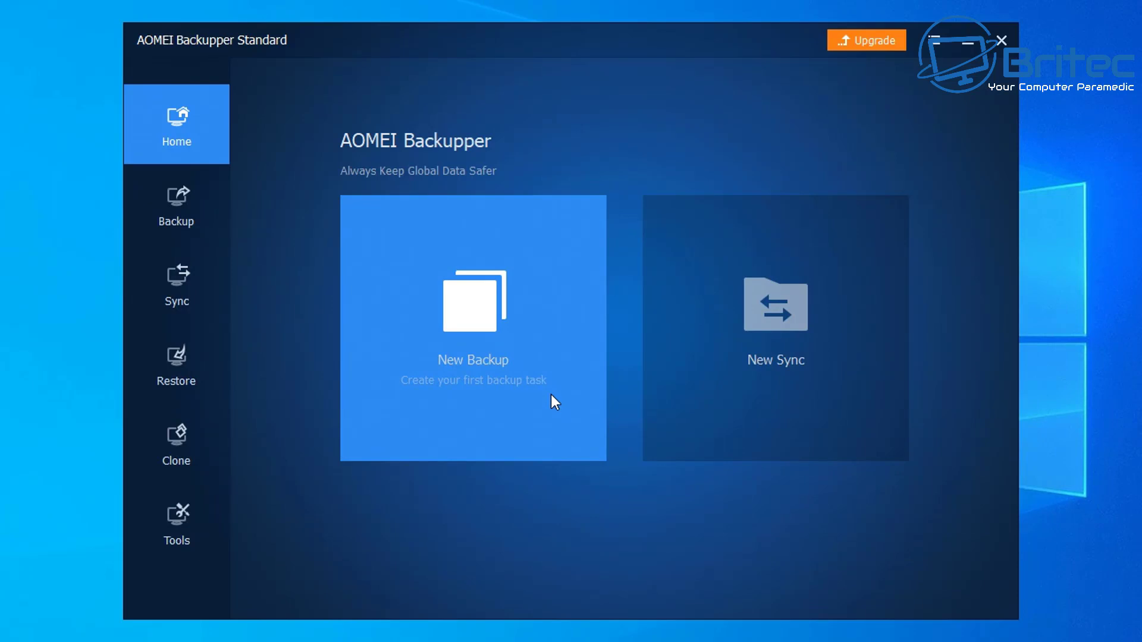
- Start a Disk Clone and select Disk0, the 931.51GB drive with C:, as the source
left_click(551, 394)
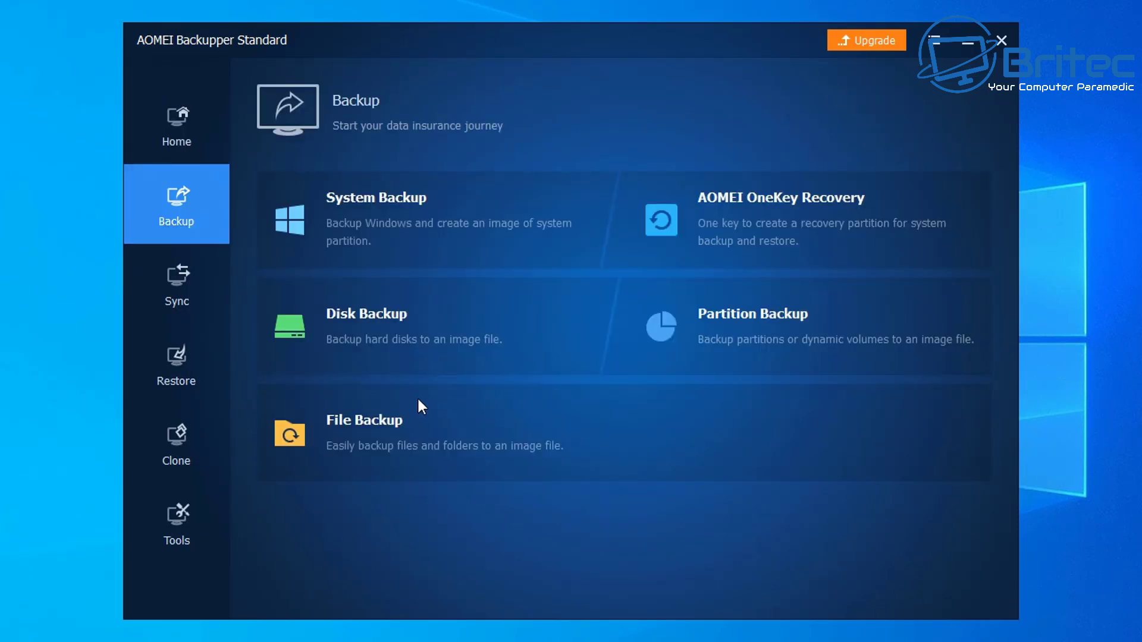
left_click(169, 440)
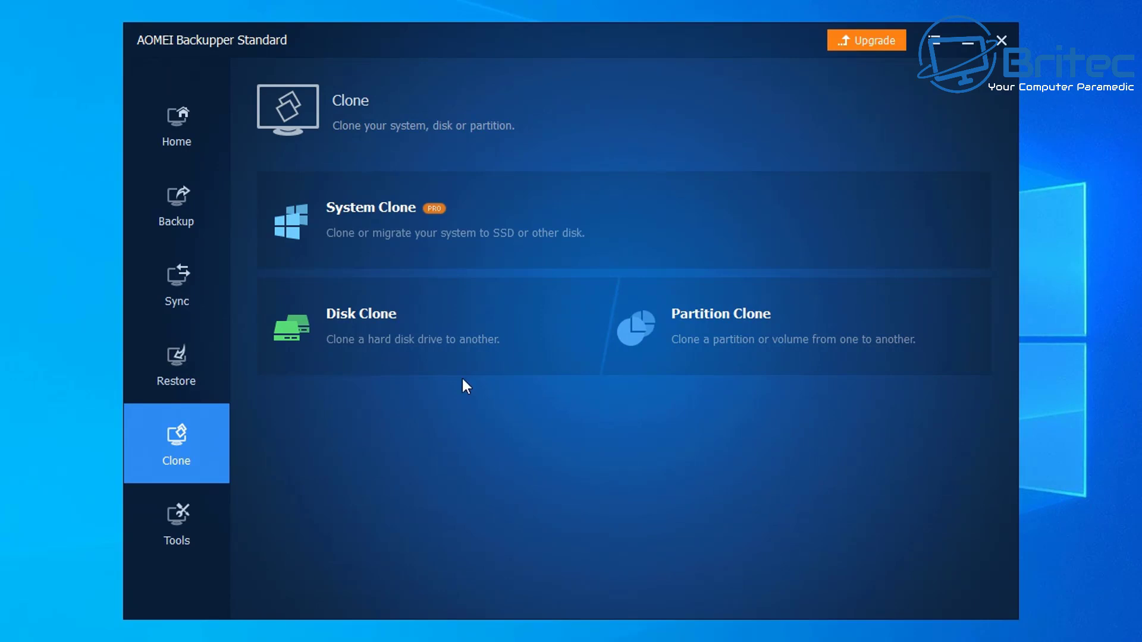
left_click(450, 345)
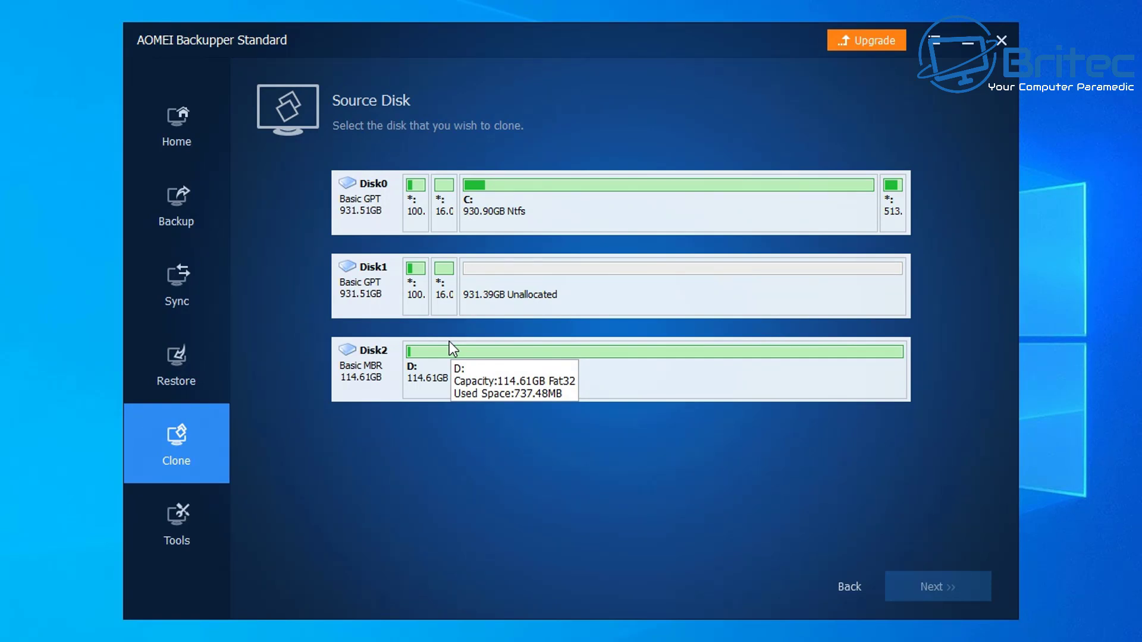
left_click(401, 297)
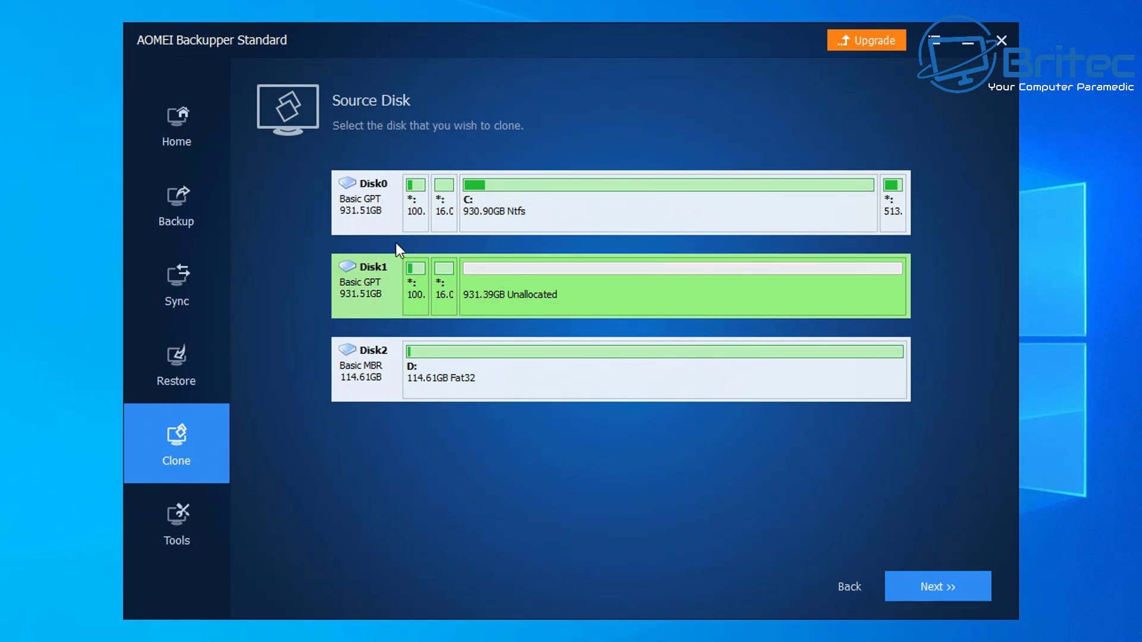
left_click(396, 224)
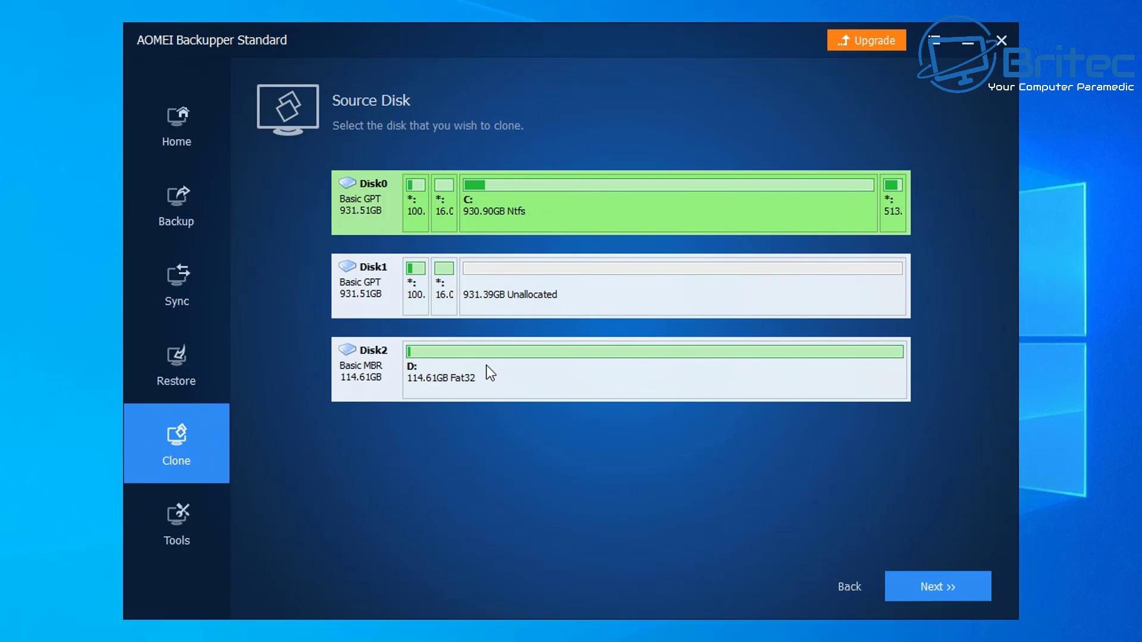
- Choose the empty Disk1 as the clone destination and accept that its partitions will be overwritten
left_click(957, 585)
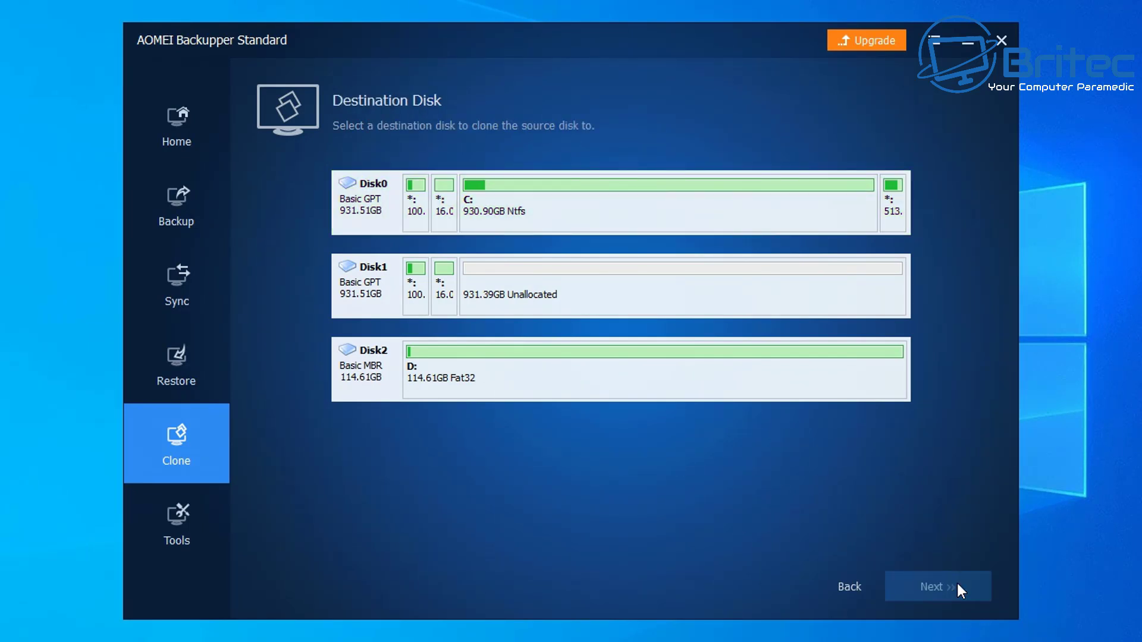
left_click(461, 286)
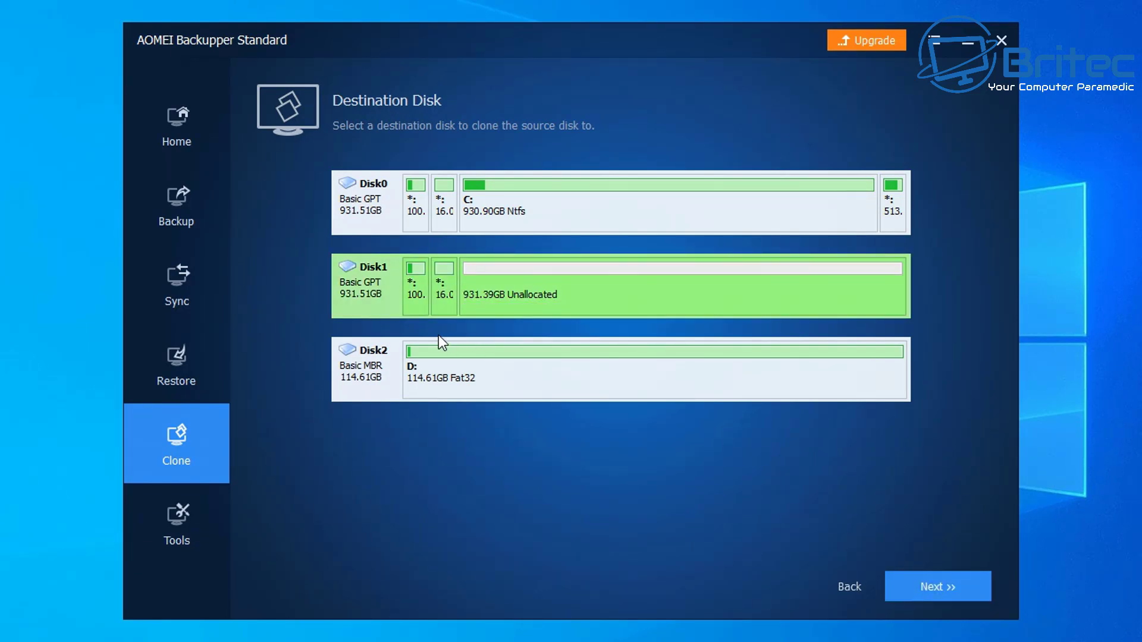
left_click(972, 594)
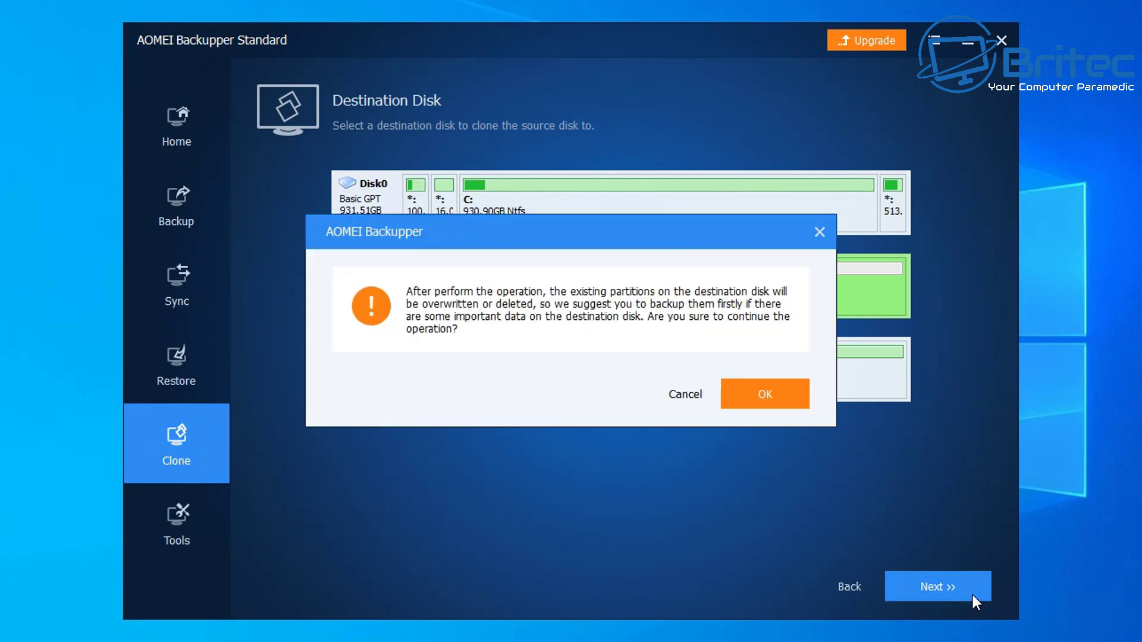
left_click(741, 393)
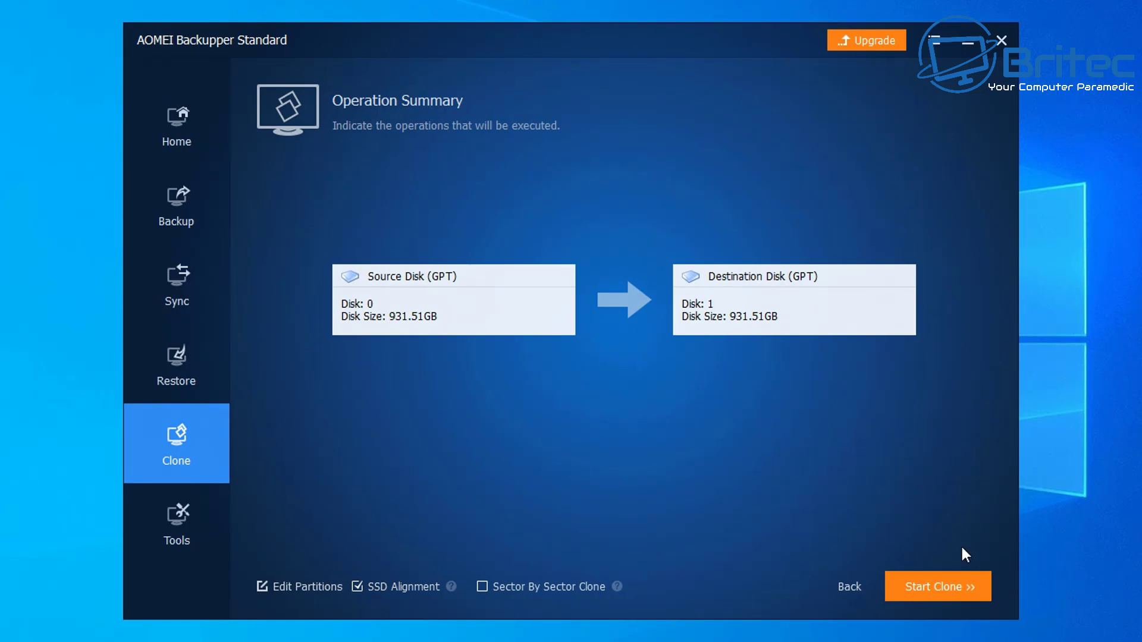
- Run the Disk 0 to Disk 1 clone, then dismiss the completion tips and return Home
left_click(945, 587)
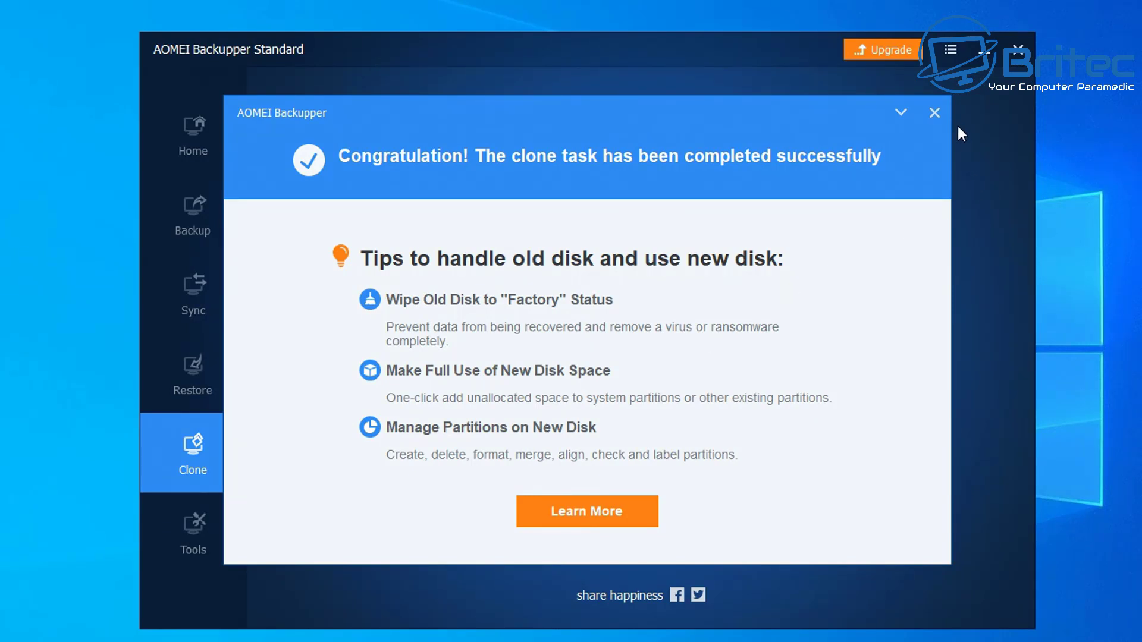
left_click(934, 117)
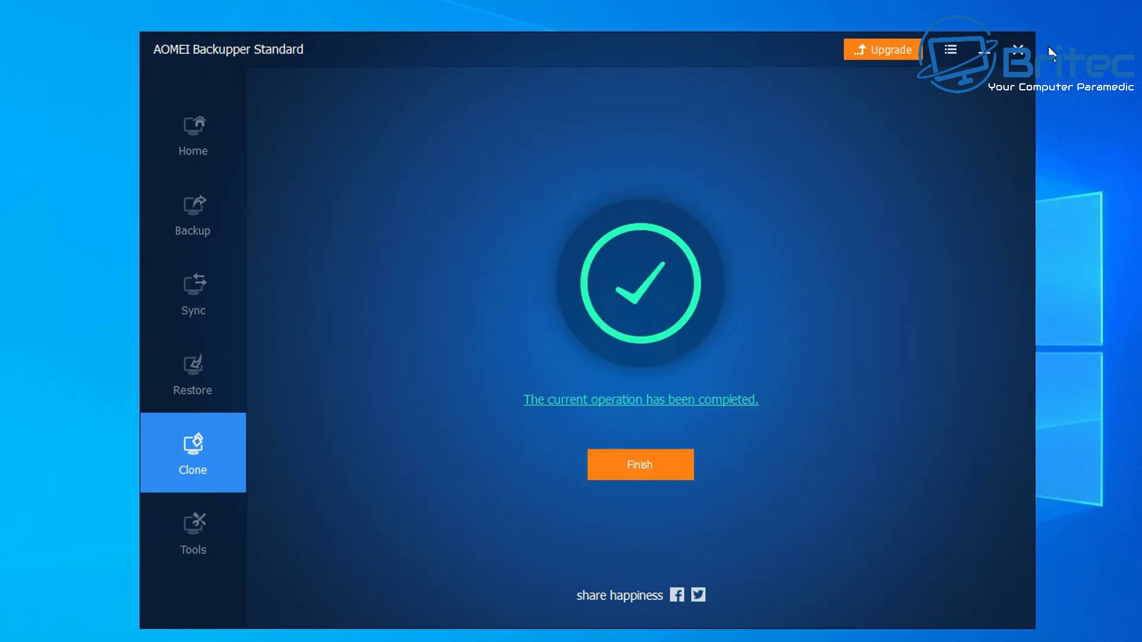
left_click(623, 457)
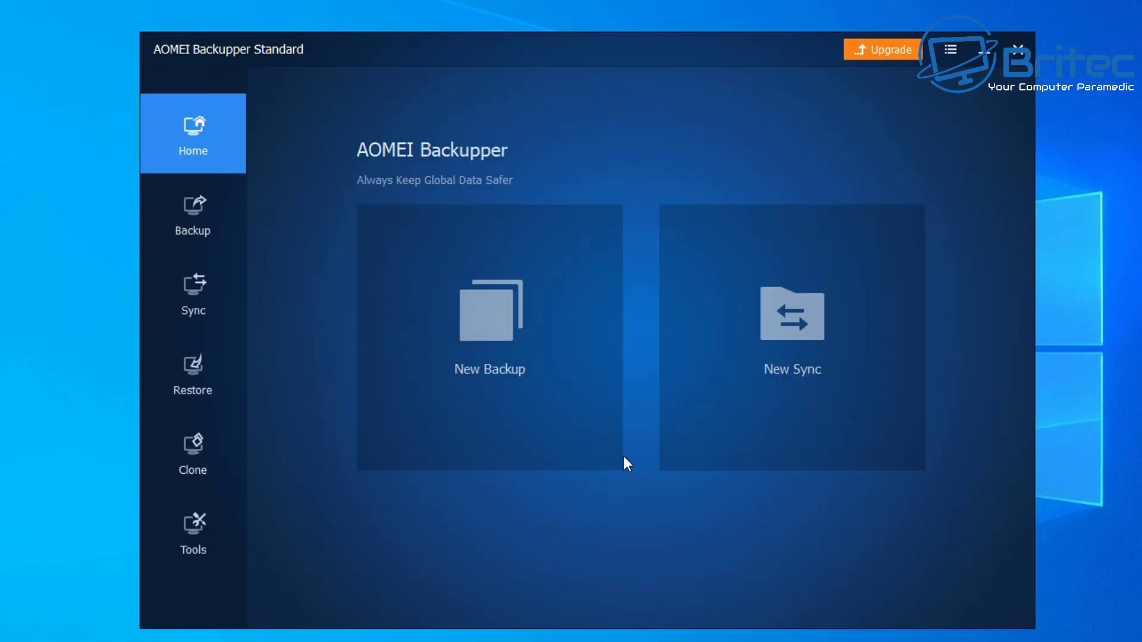
- Close AOMEI Backupper and check both disks' partitions in Disk Management before closing it
left_click(1018, 50)
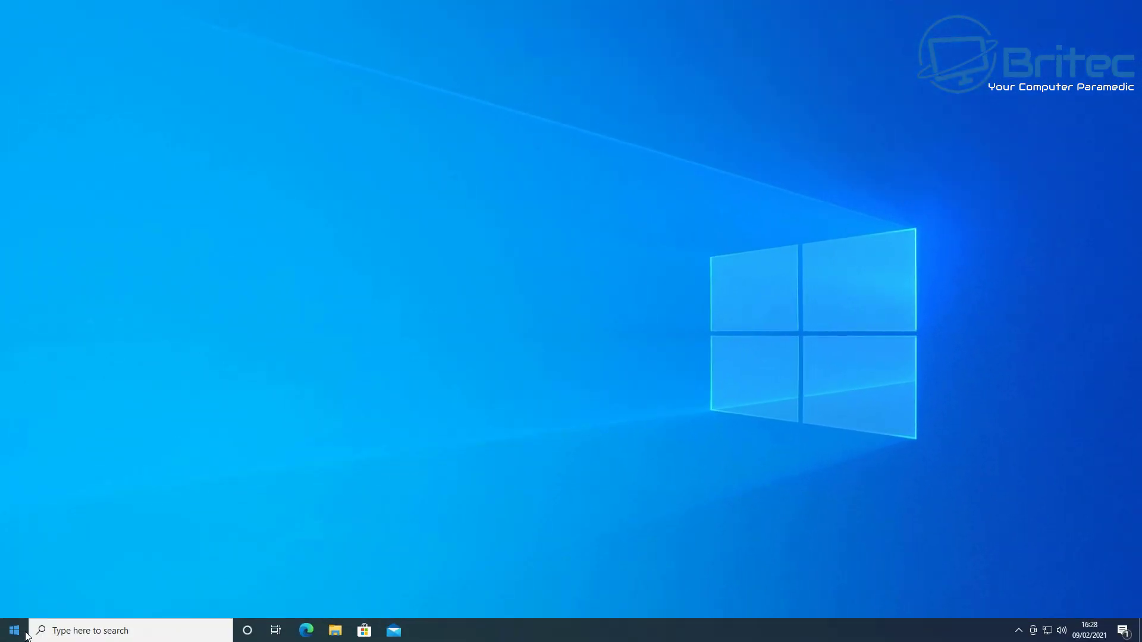
right_click(16, 636)
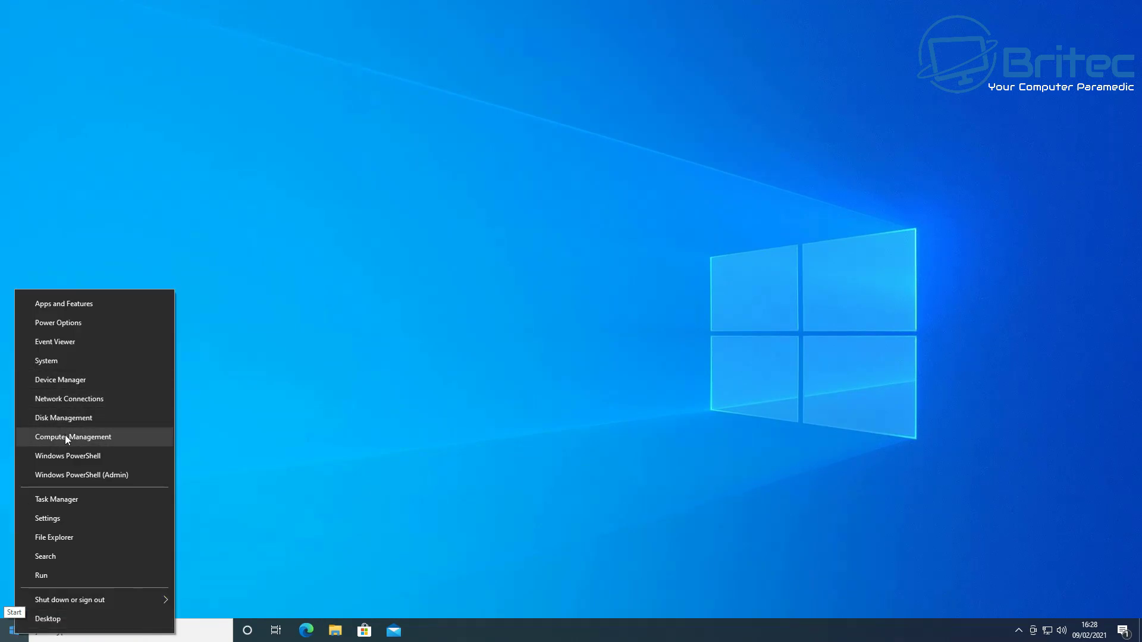
left_click(66, 411)
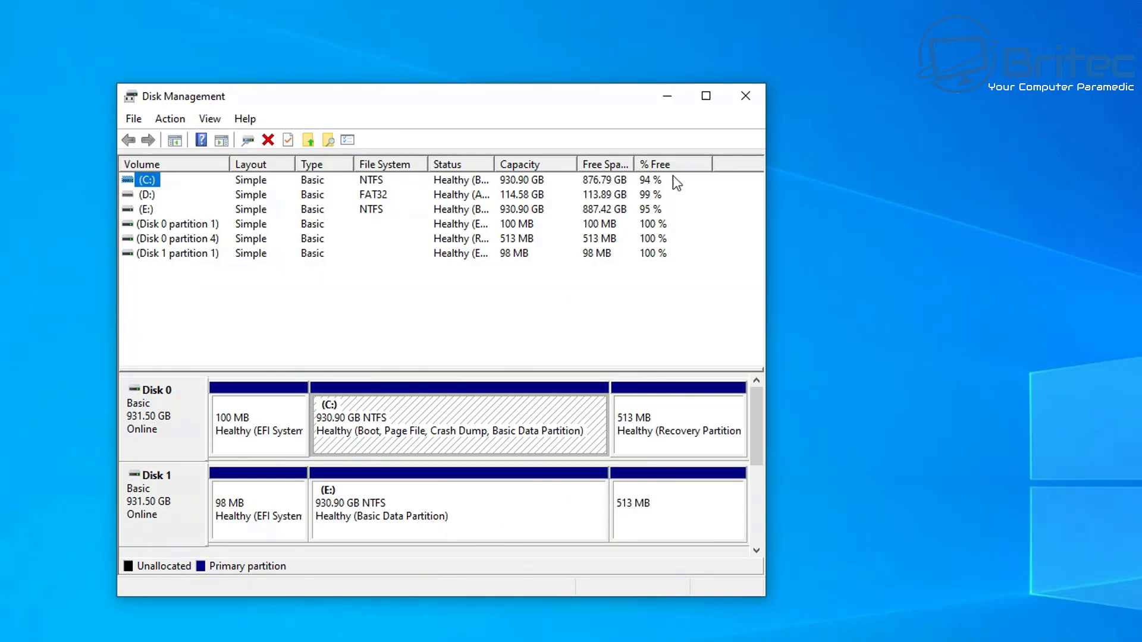
left_click(745, 99)
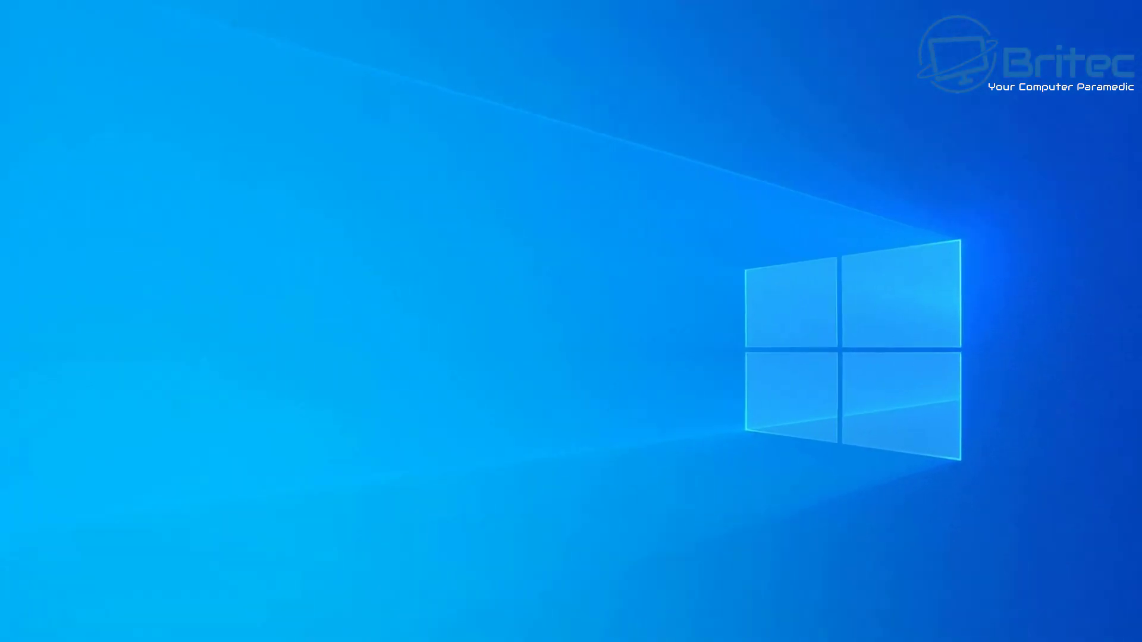
- Restart the computer from the Start menu's power options
left_click(8, 638)
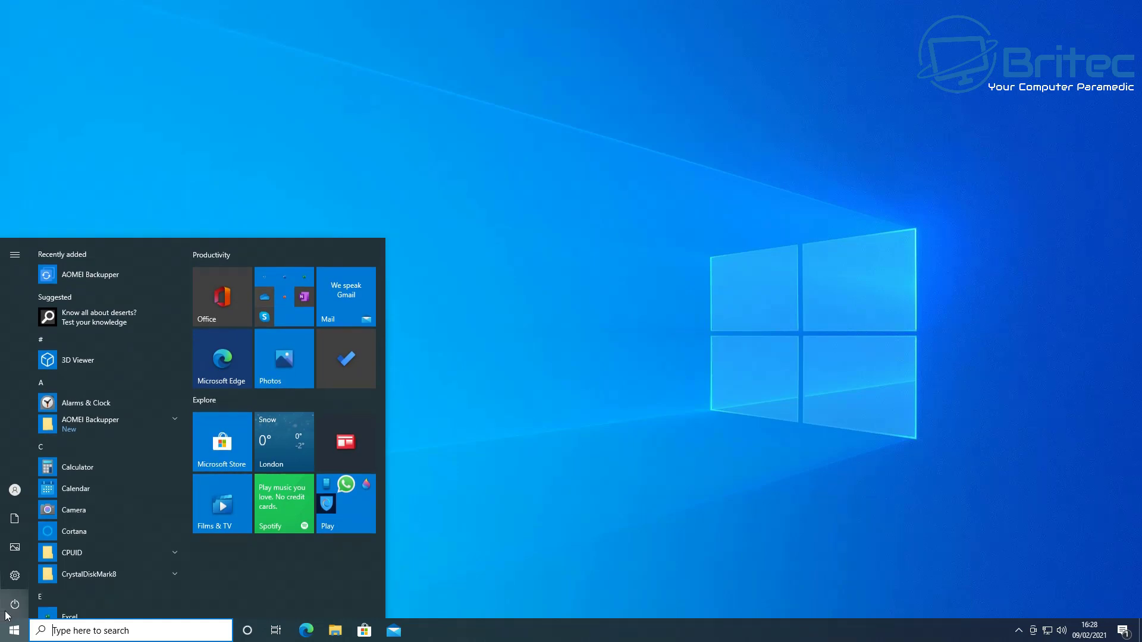
left_click(7, 615)
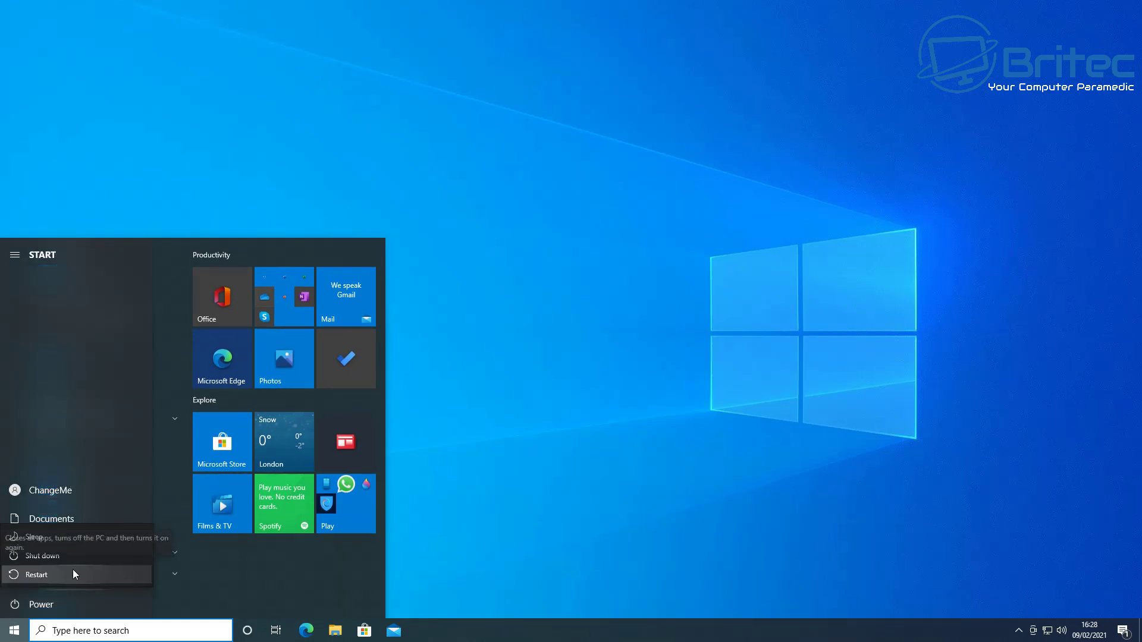
left_click(73, 570)
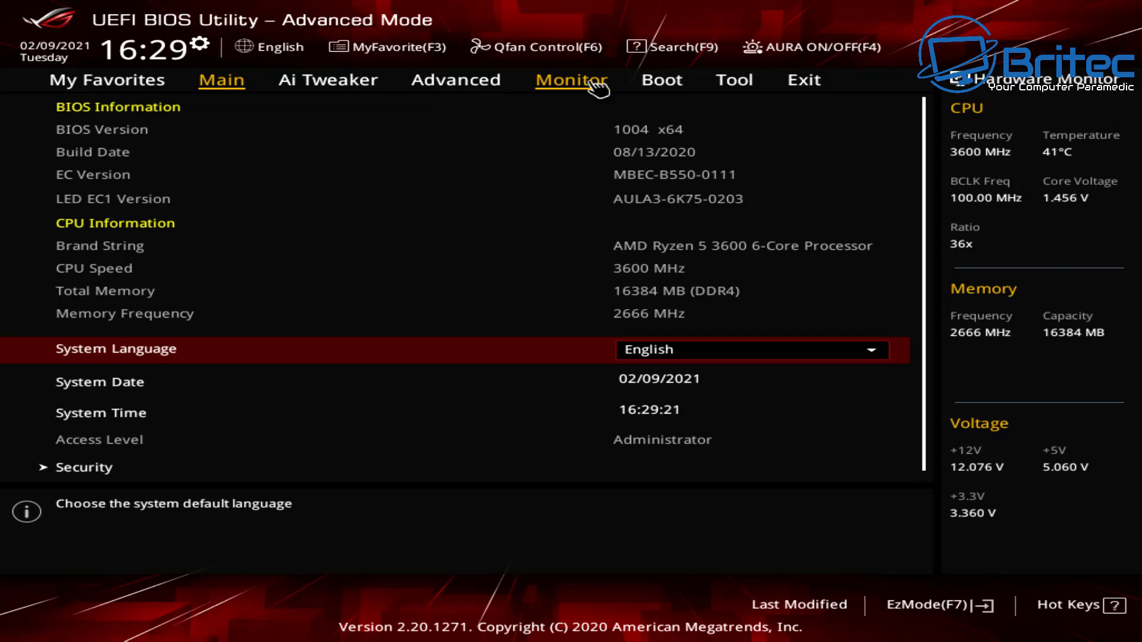
- Make the Samsung SSD 970 EVO Boot Option #1, disable the WD disk, then save with F10 and restart
left_click(661, 81)
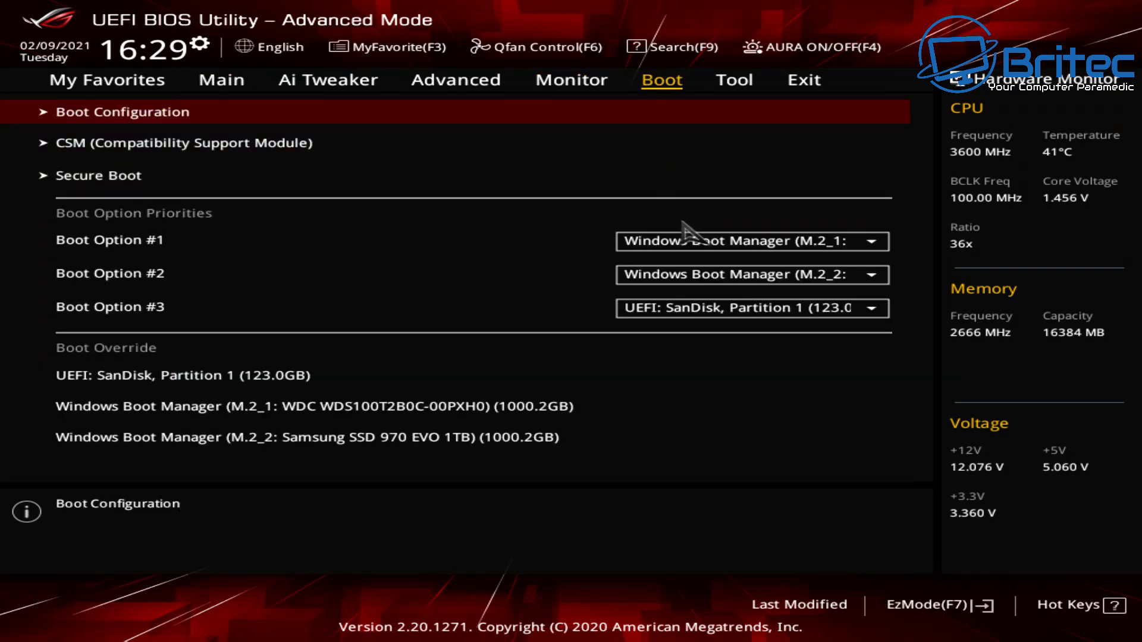
left_click(718, 244)
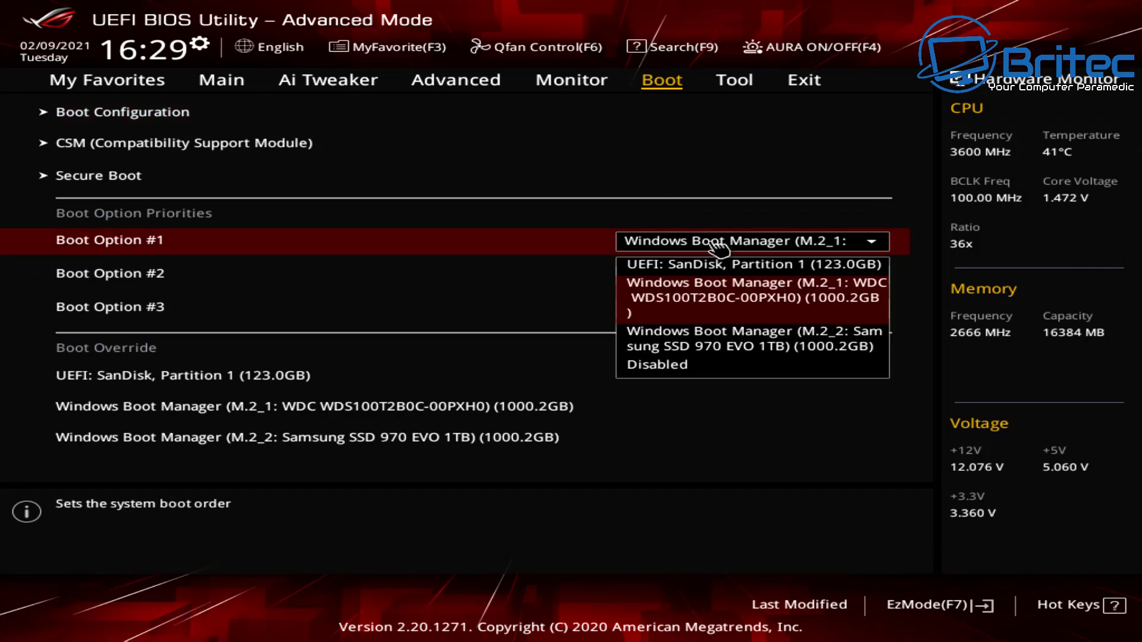
left_click(702, 347)
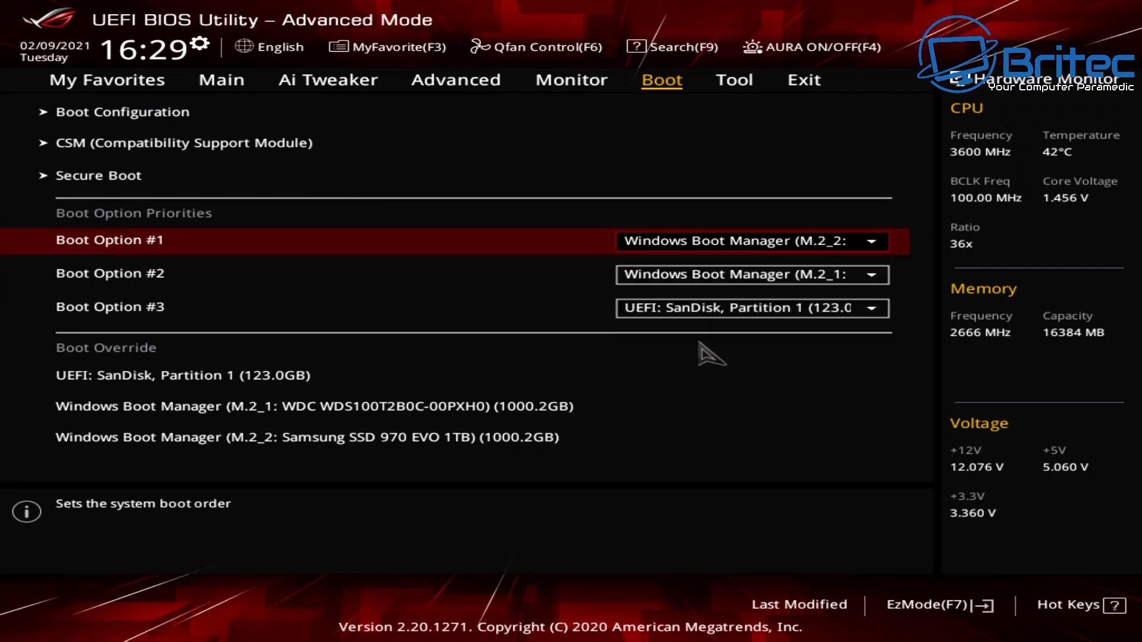
left_click(729, 282)
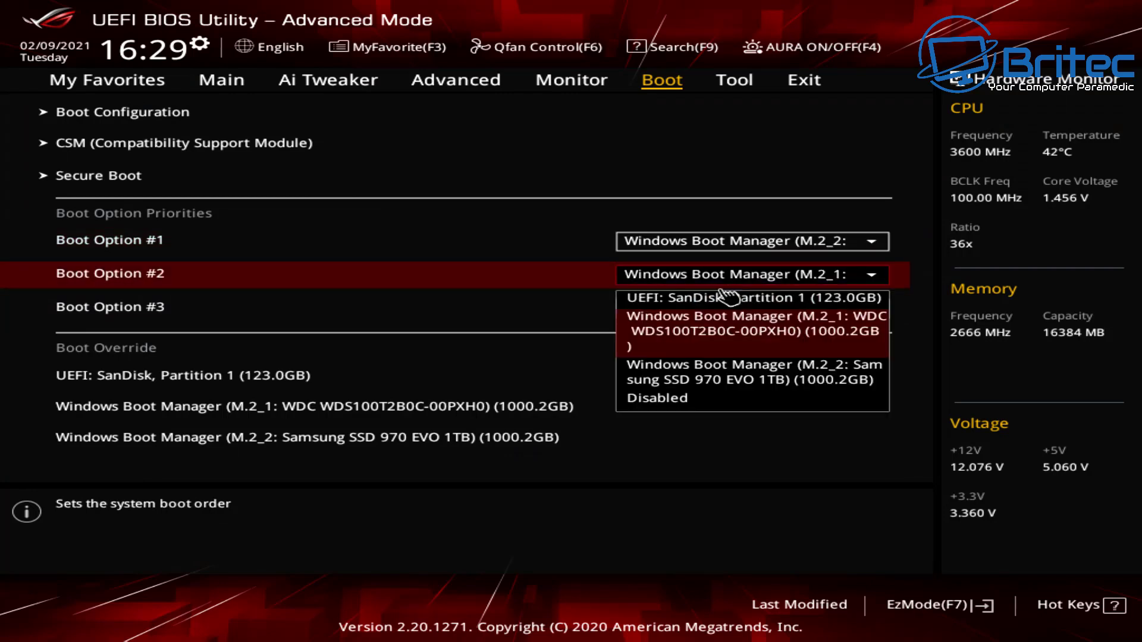
left_click(667, 402)
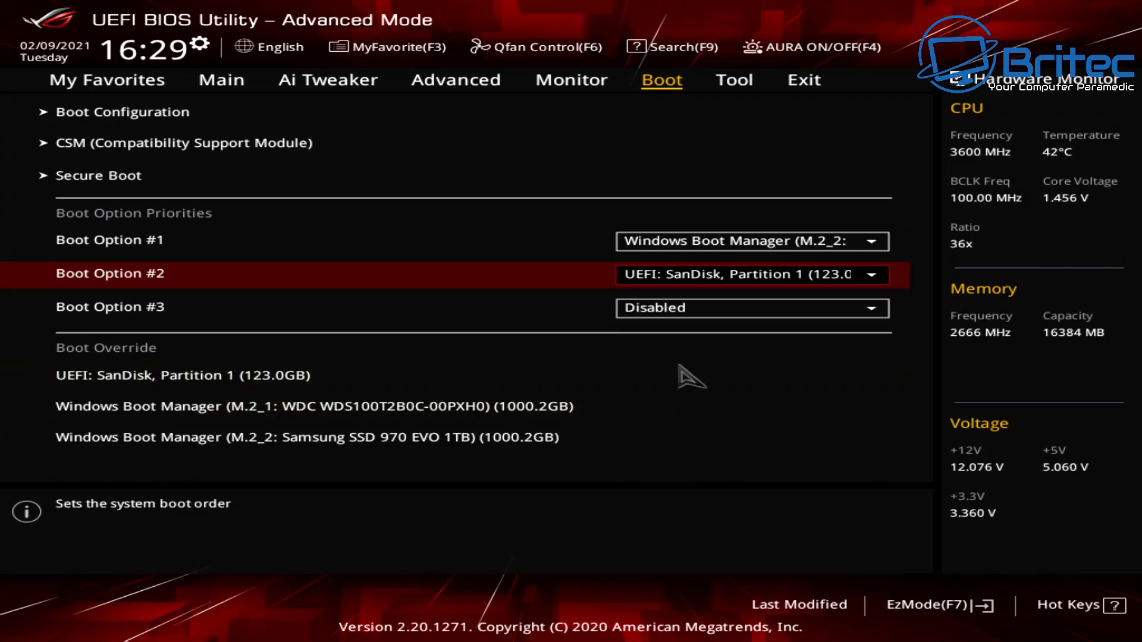
left_click(697, 277)
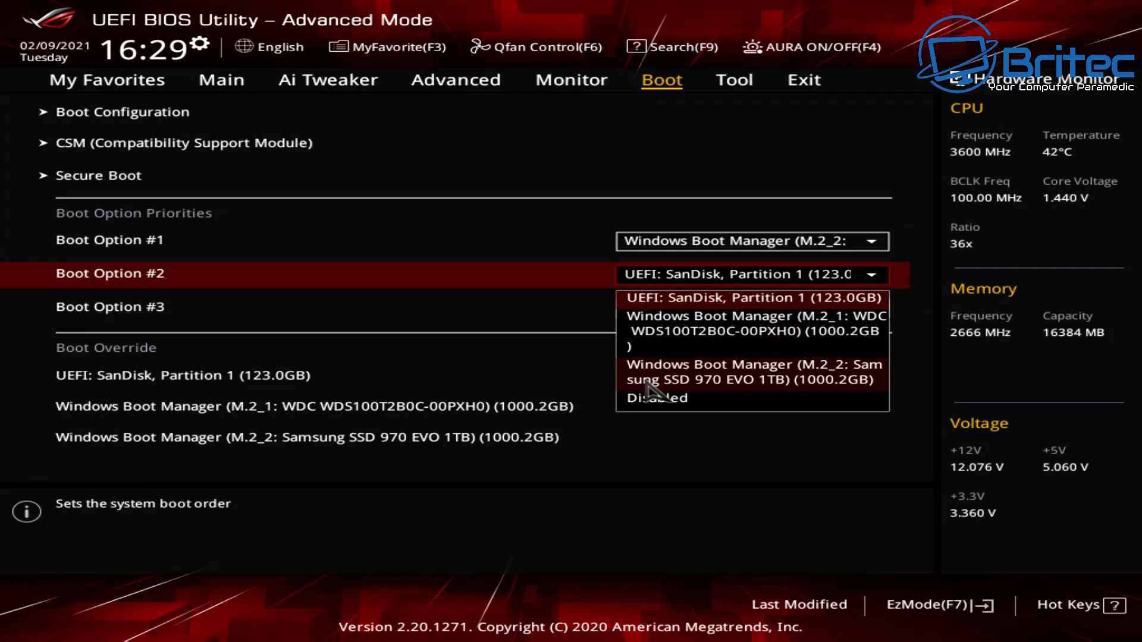
left_click(580, 340)
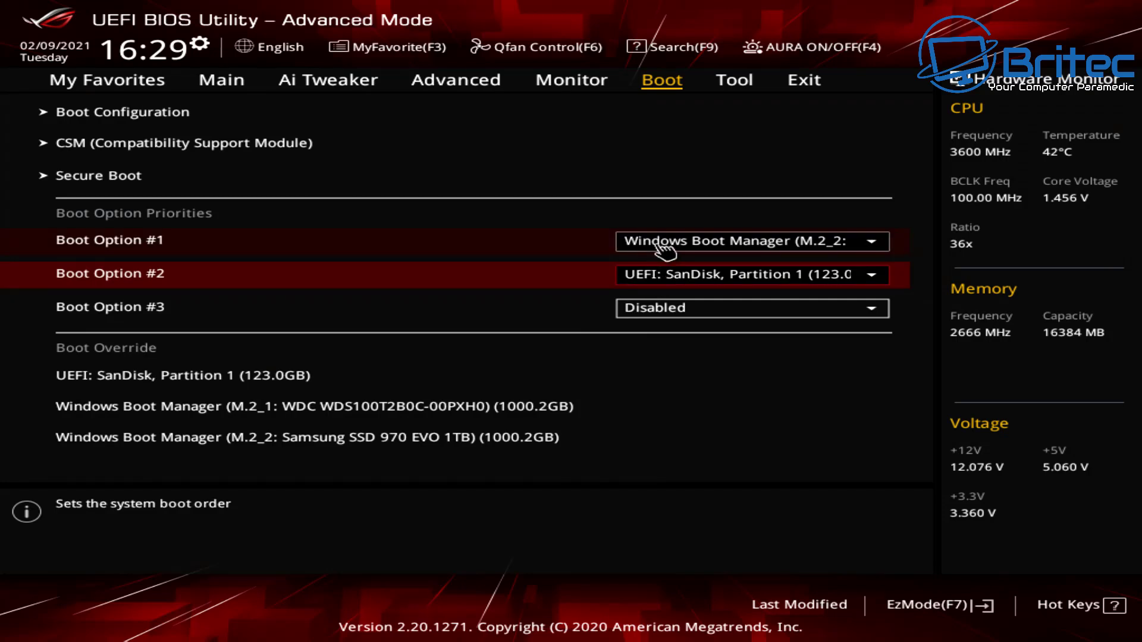
key("F10")
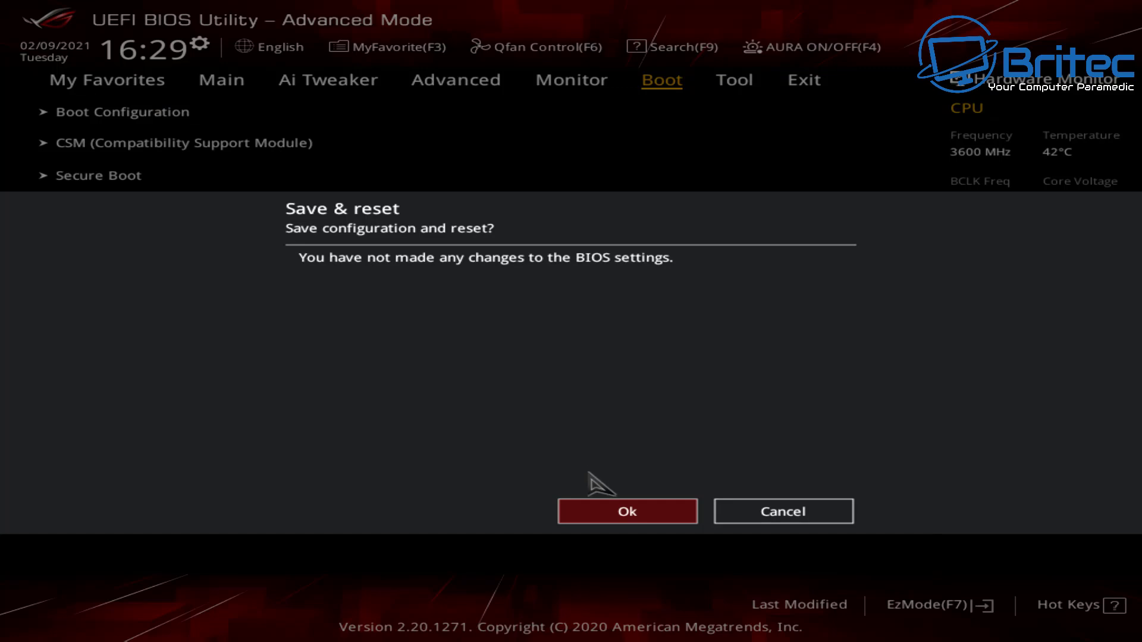
left_click(601, 518)
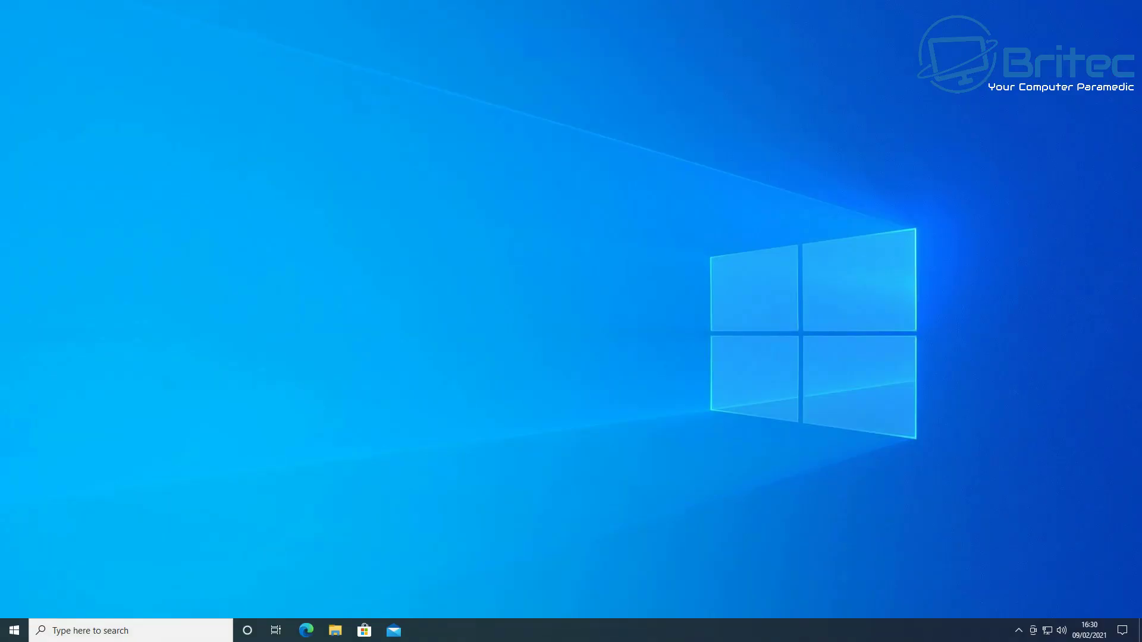
- Open Disk Management, verify C: is the boot volume on Disk 1, and close it
right_click(17, 635)
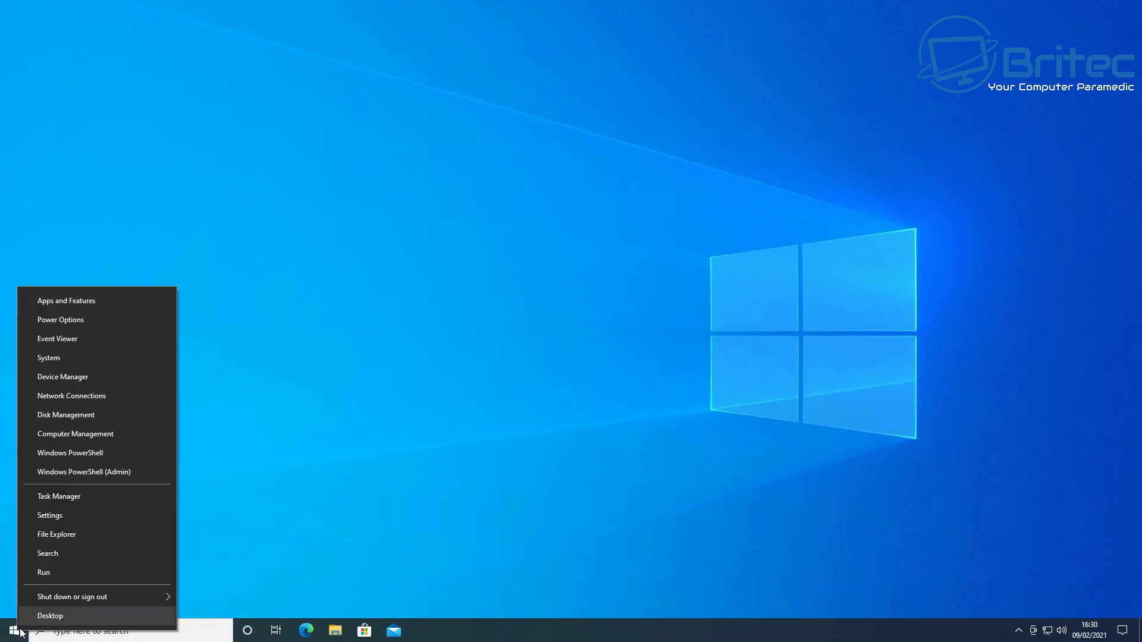
left_click(68, 415)
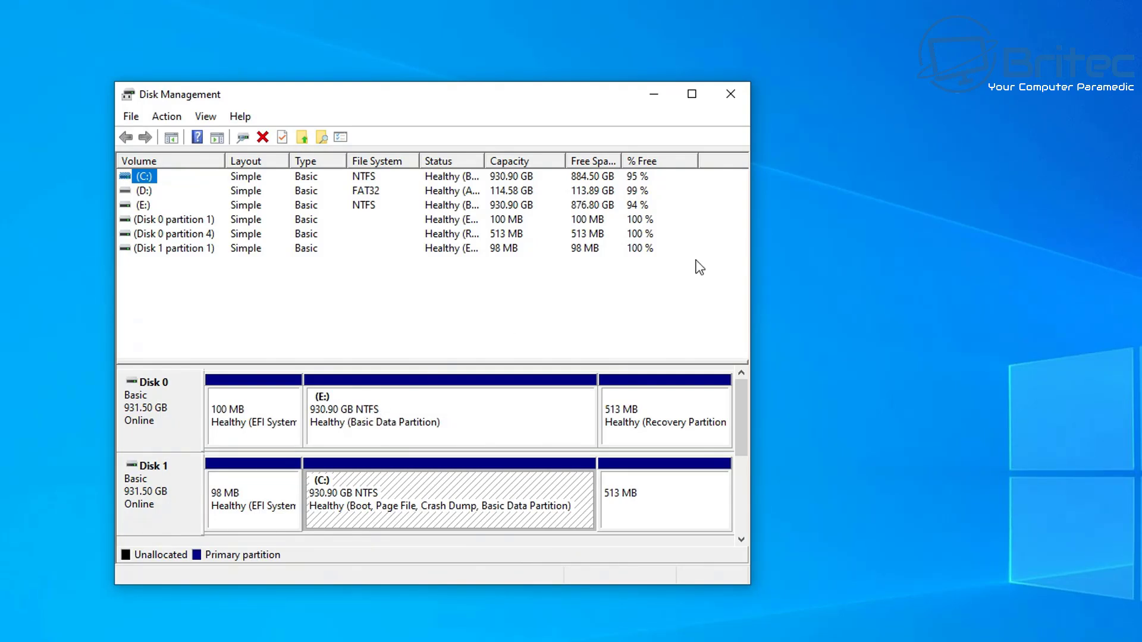
left_click(735, 102)
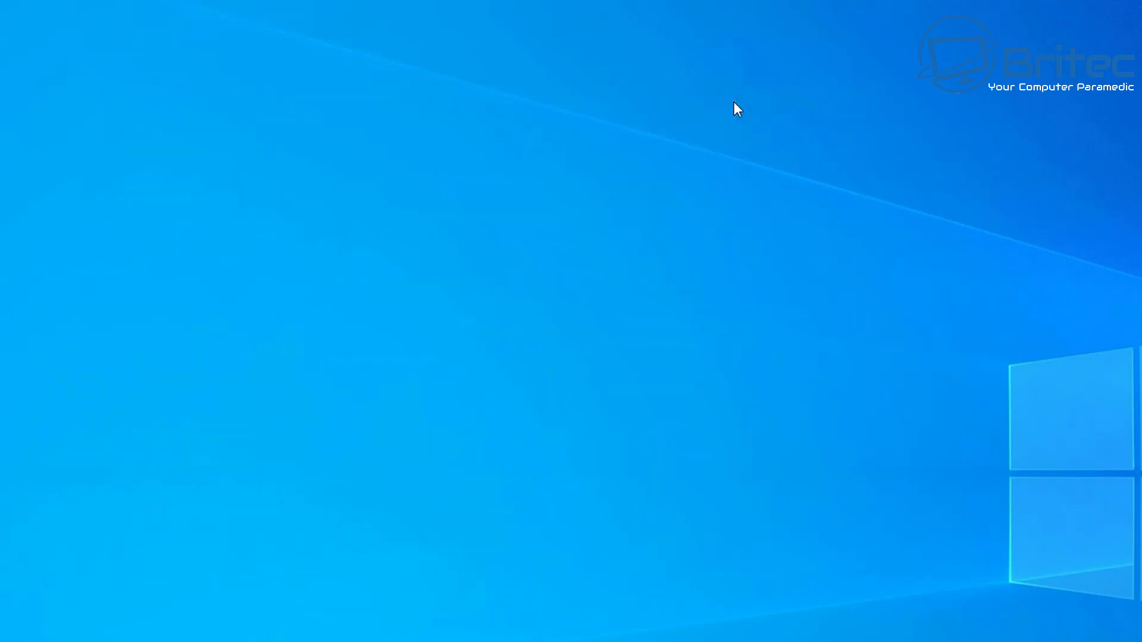